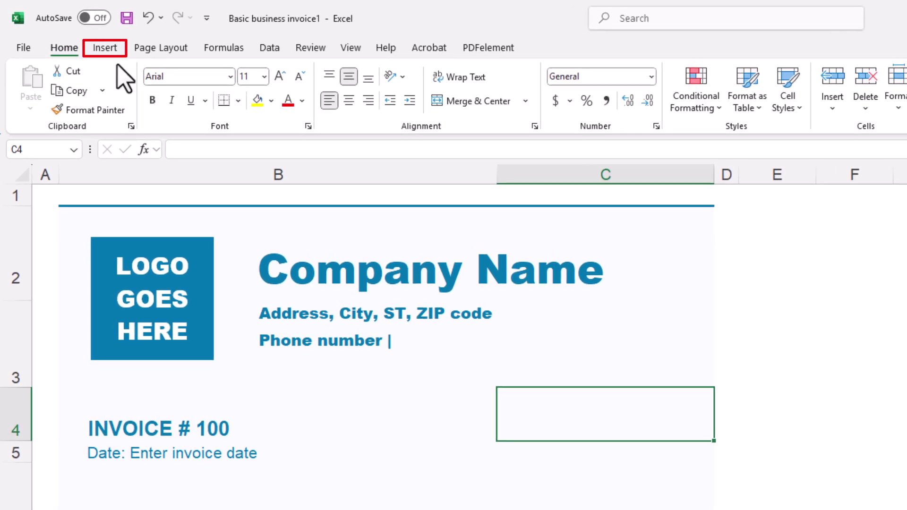
- Draw an empty text box beside the Phone number label on the invoice
left_click(105, 47)
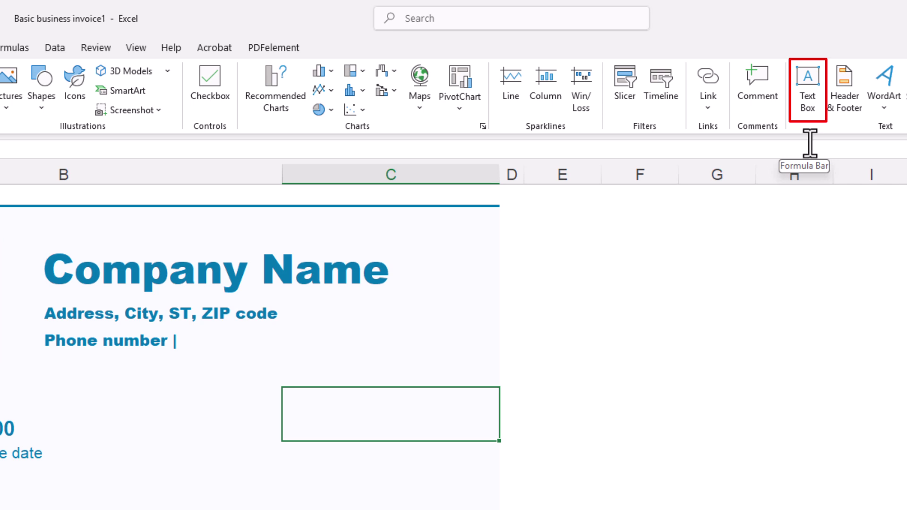
left_click(808, 107)
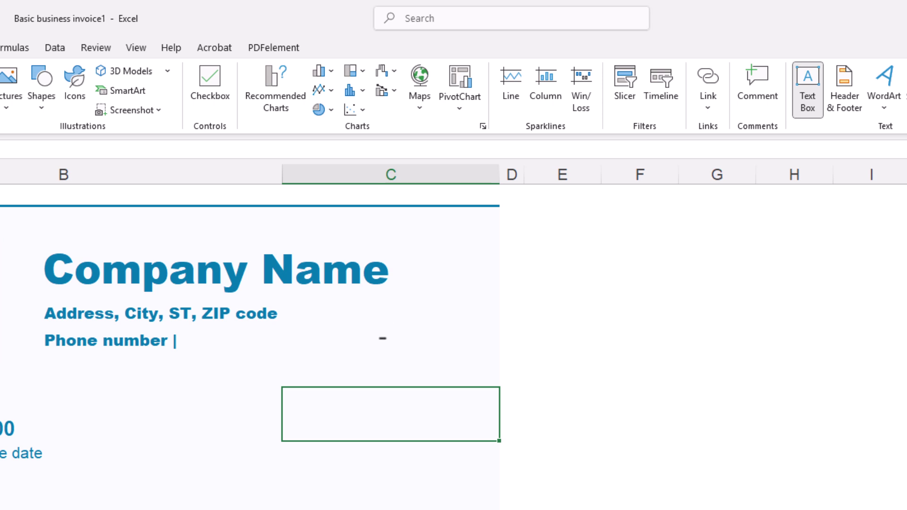
left_click_drag(383, 339, 197, 370)
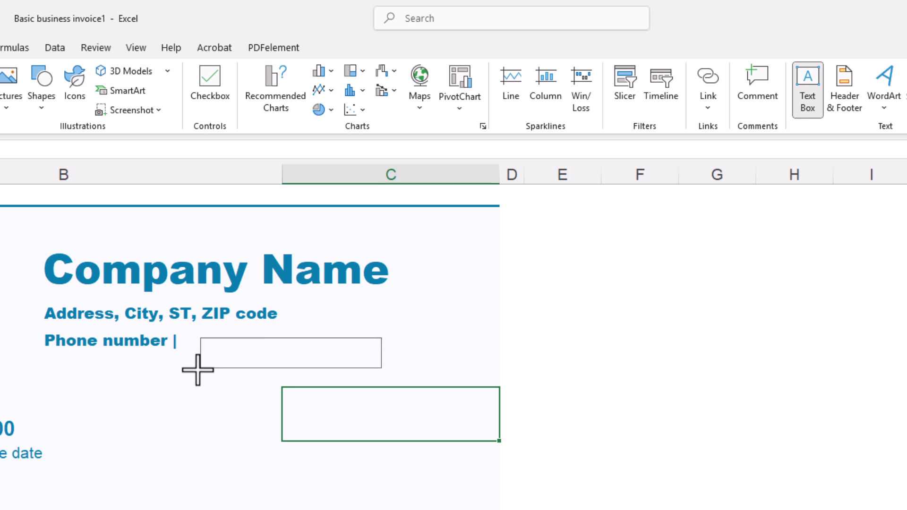
left_click_drag(197, 370, 197, 370)
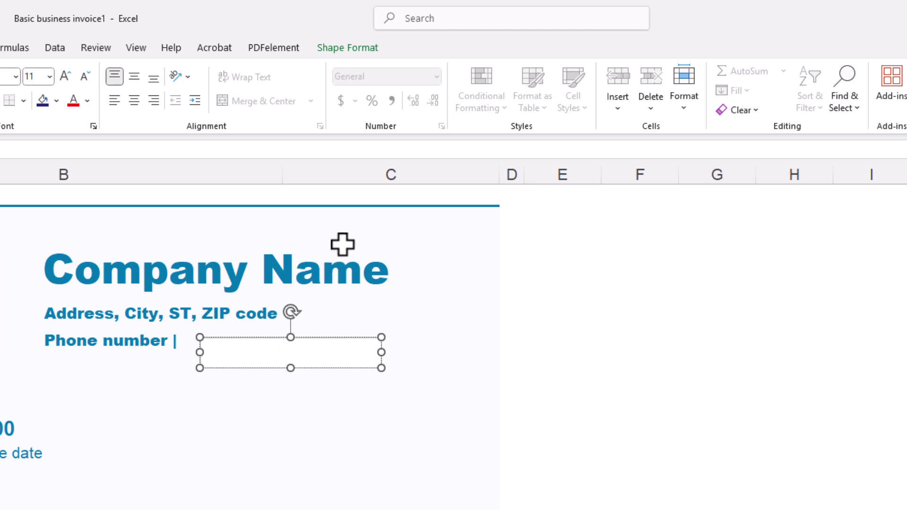
- Give the text box No Fill and No Outline so it is fully transparent
left_click(363, 51)
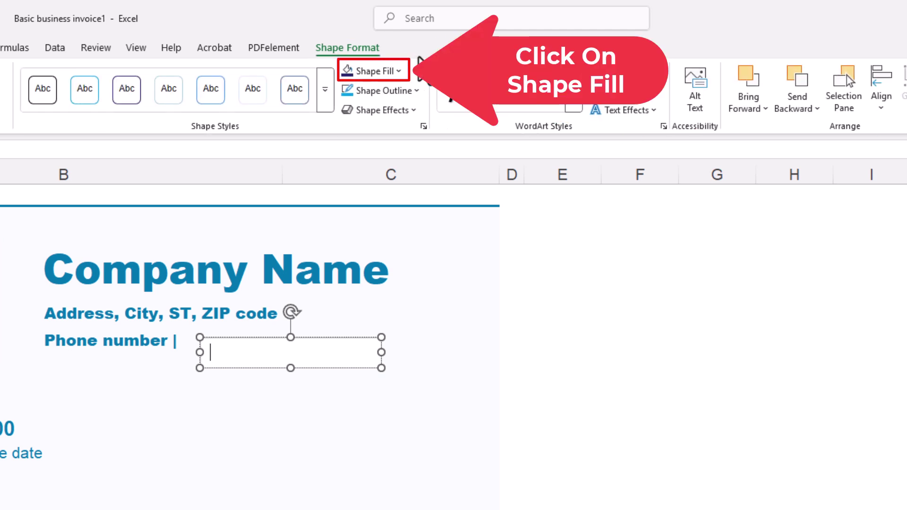
left_click(399, 72)
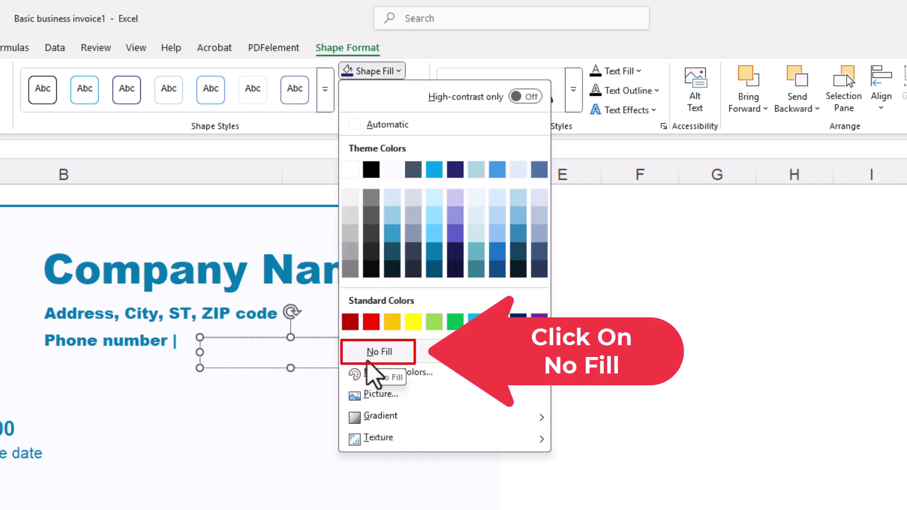
left_click(380, 352)
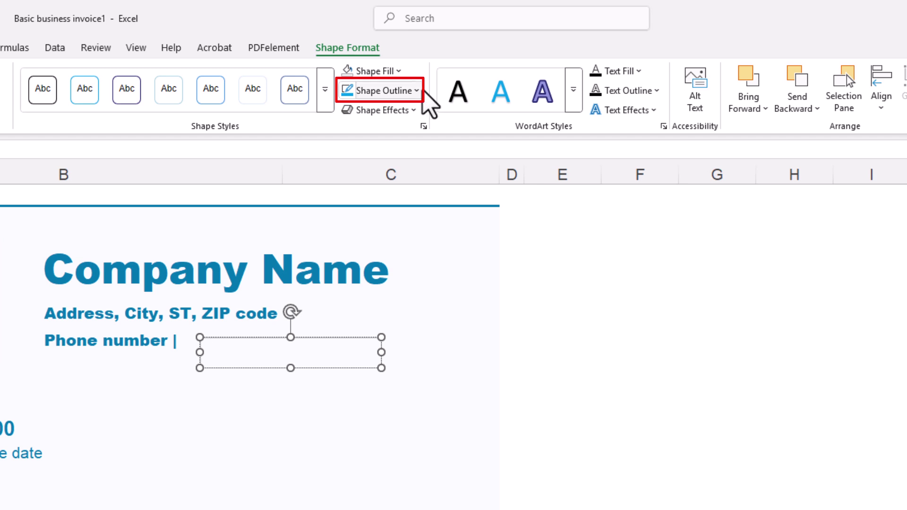
left_click(419, 91)
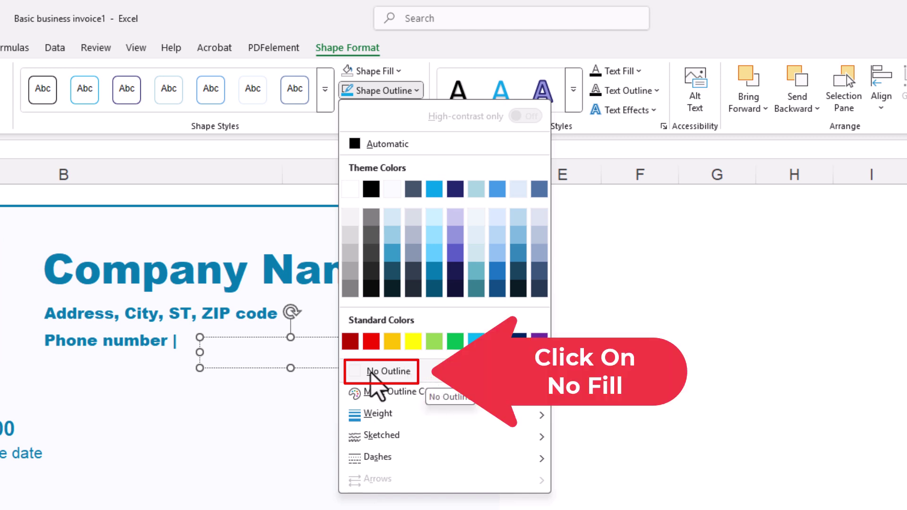
left_click(388, 371)
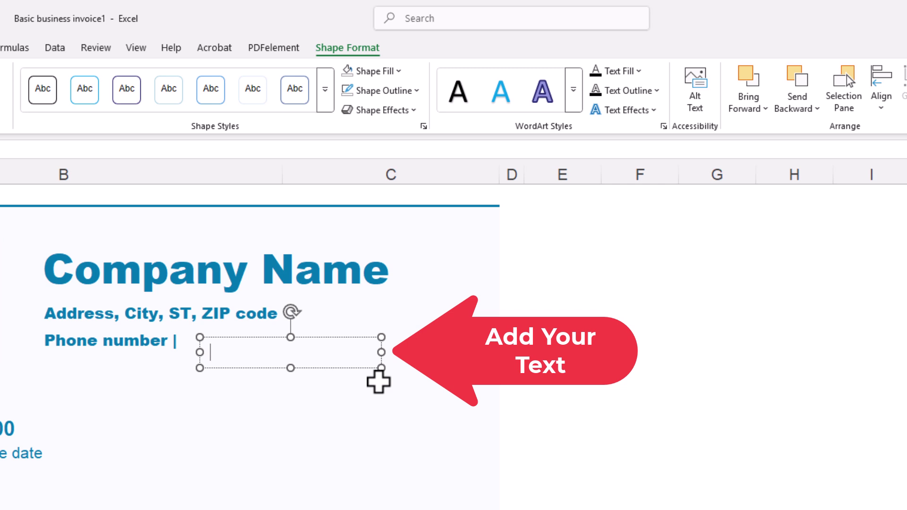
type("1")
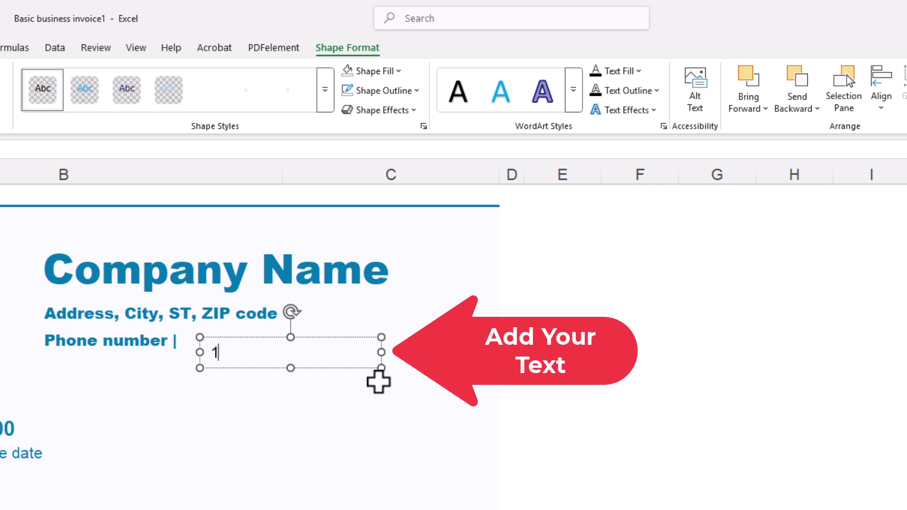
type("23456")
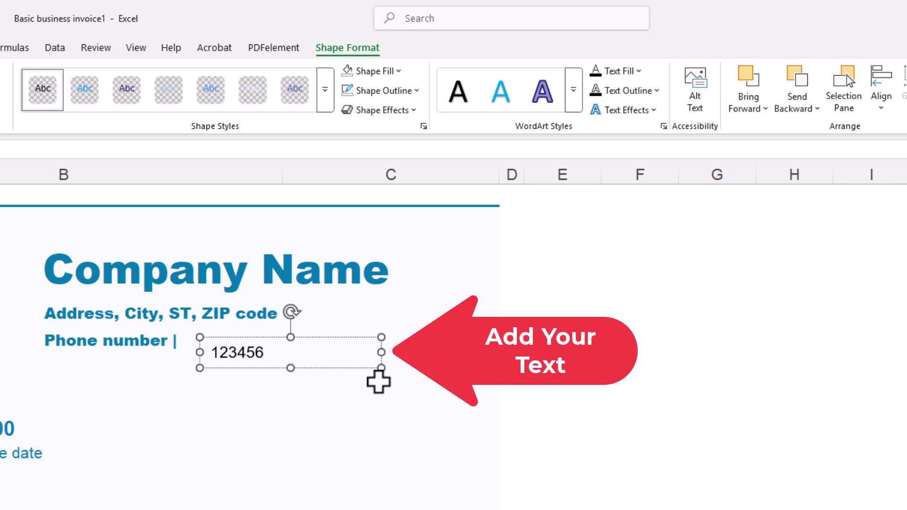
type("7890")
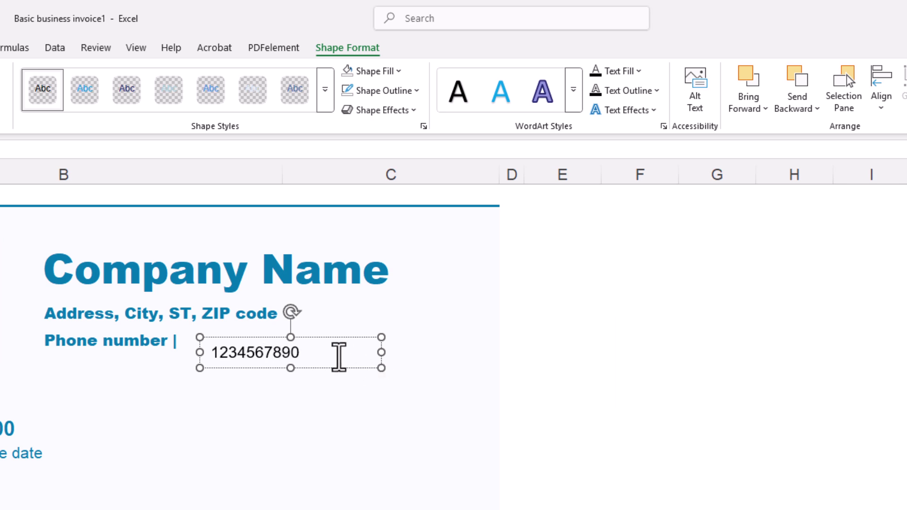
left_click(311, 353)
left_click_drag(305, 352, 212, 353)
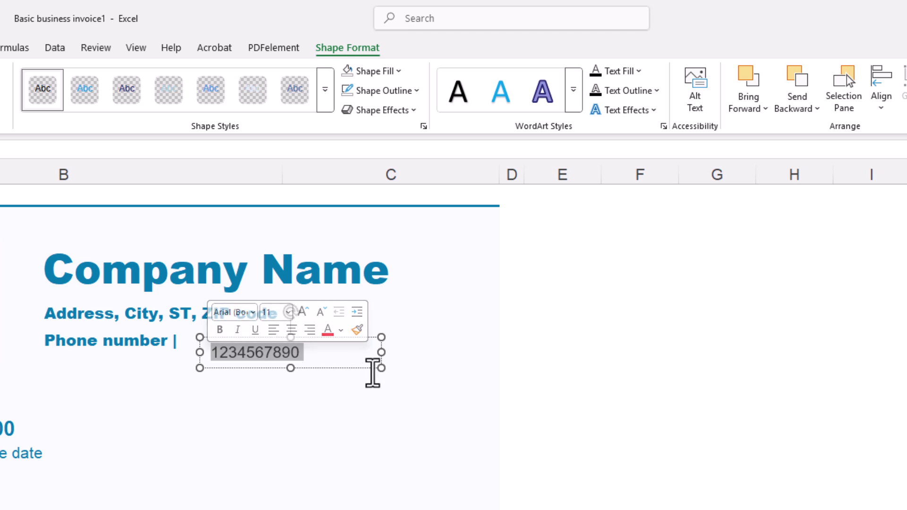
mouse_move(382, 367)
left_mouse_down()
mouse_move(311, 368)
mouse_move(268, 328)
left_mouse_up()
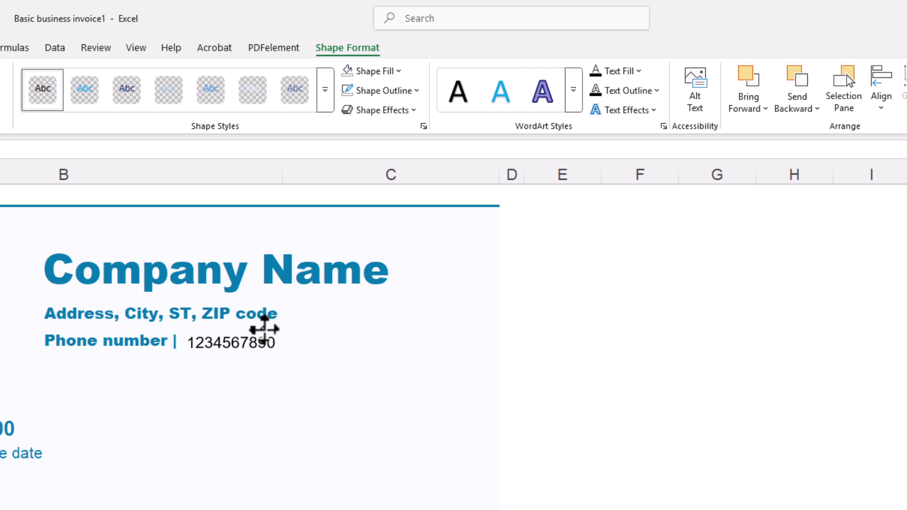
left_click_drag(268, 328, 264, 326)
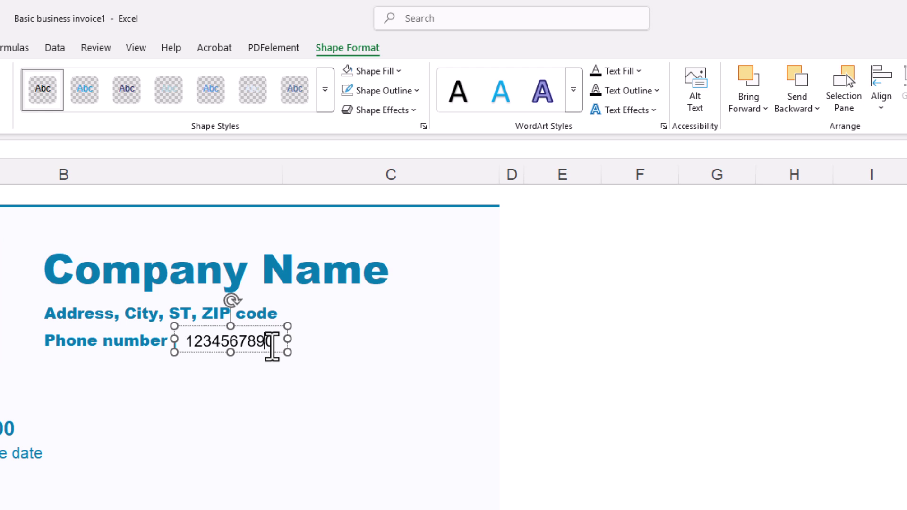
- Select the whole phone number and bring up the Insert Hyperlink dialog for it
triple_click(272, 346)
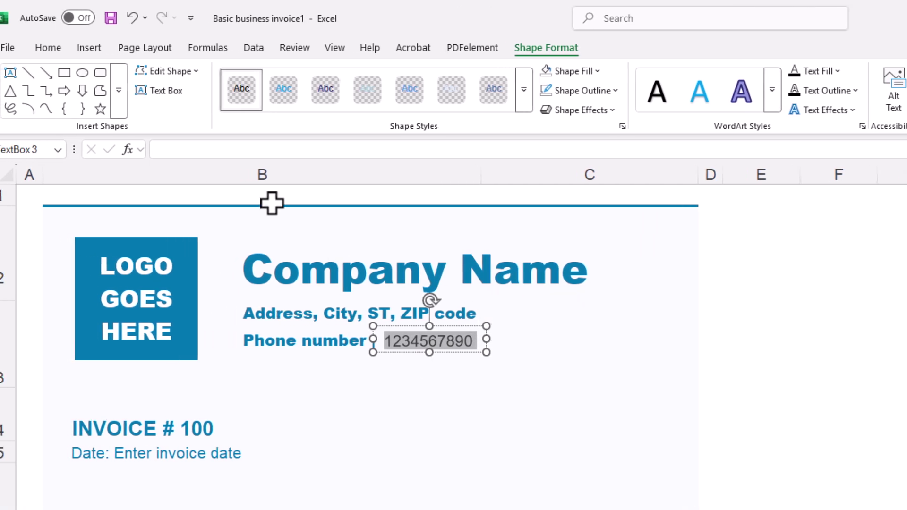
left_click(104, 48)
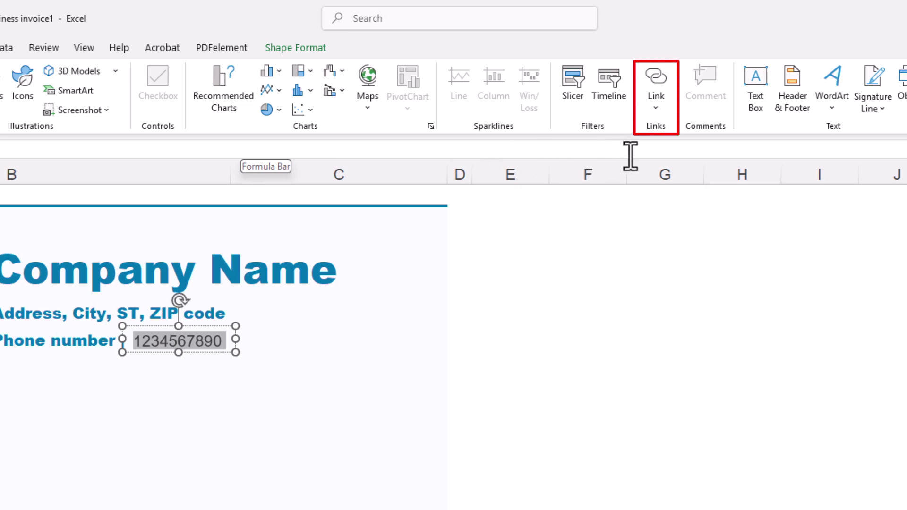
left_click(655, 108)
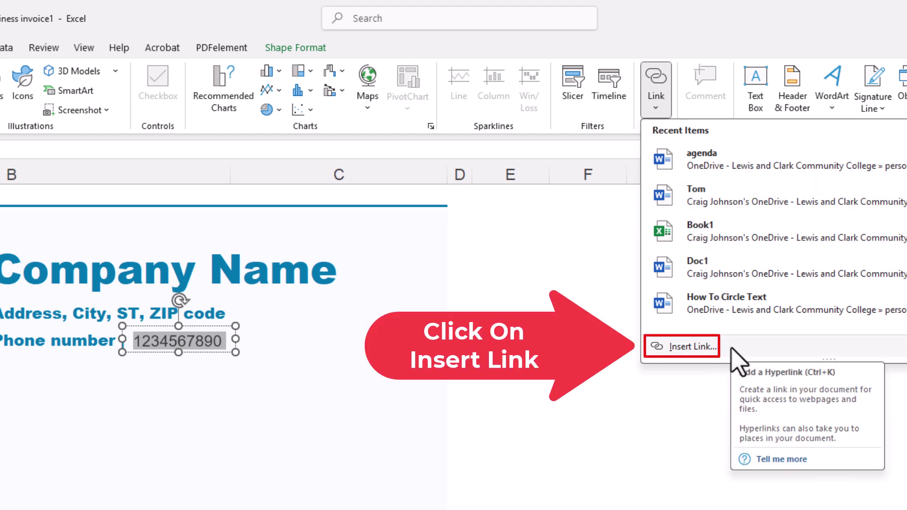
left_click(733, 347)
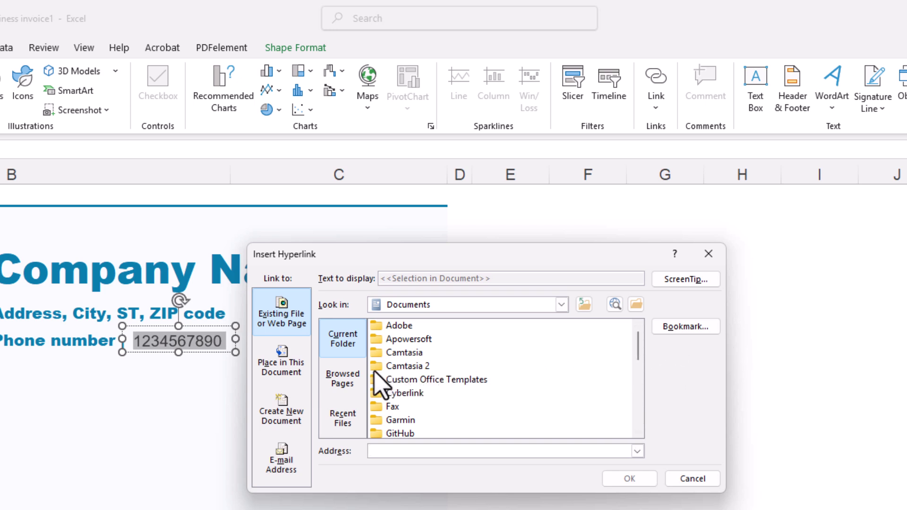
left_click(343, 338)
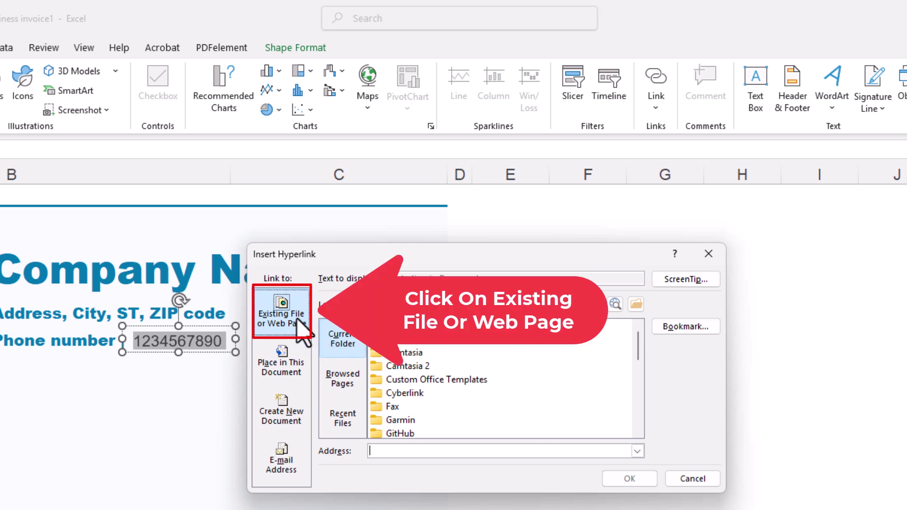
left_click(342, 419)
left_click(397, 451)
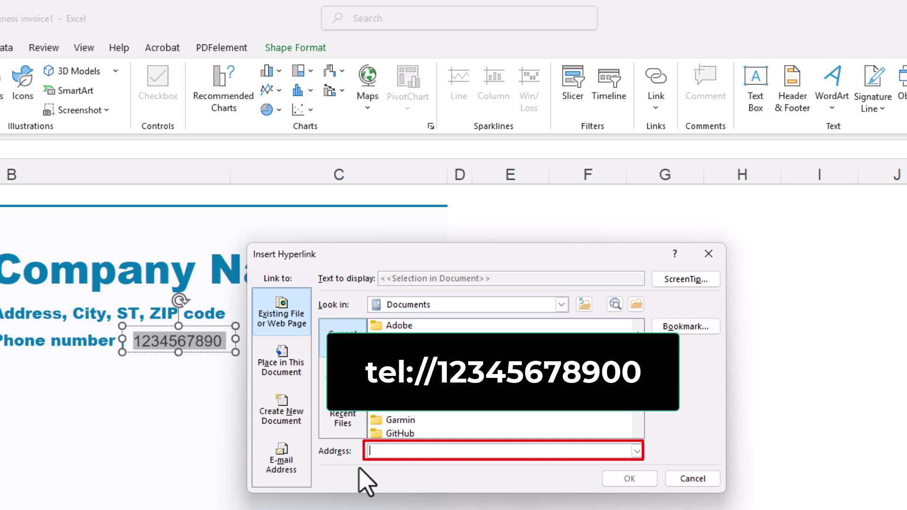
key("ctrl+v")
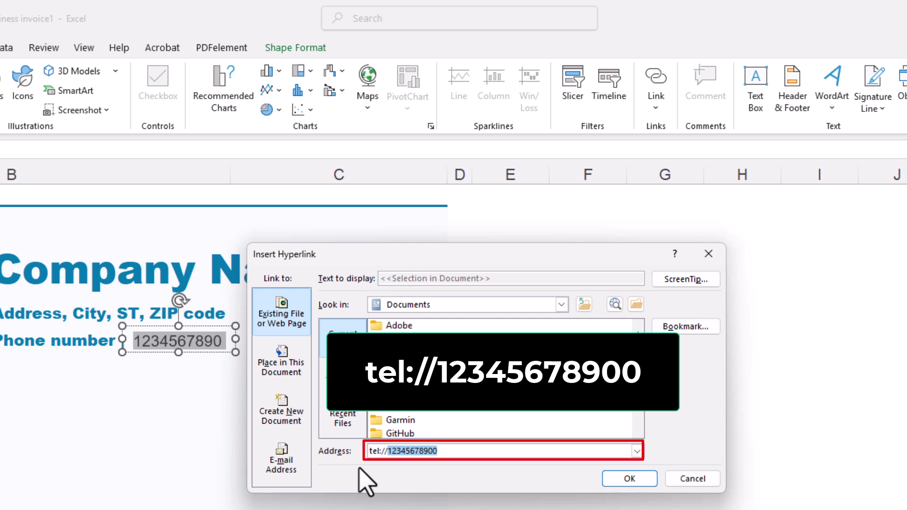
key("shift+Right")
key("shift+Right")
key("shift+Right")
key("shift+Right")
key("shift+Right")
key("shift+Right")
key("shift+Right")
key("shift+Right")
key("shift+Right")
key("shift+Right")
key("shift+Right")
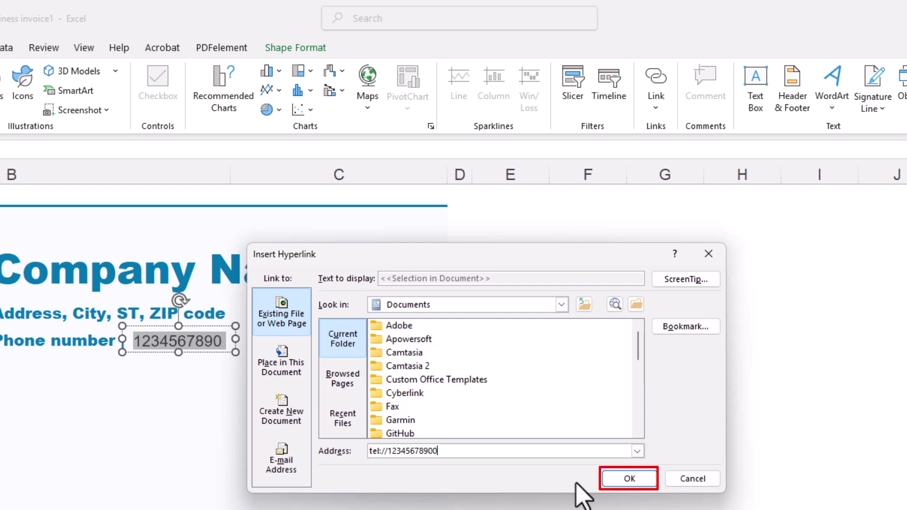
left_click(629, 478)
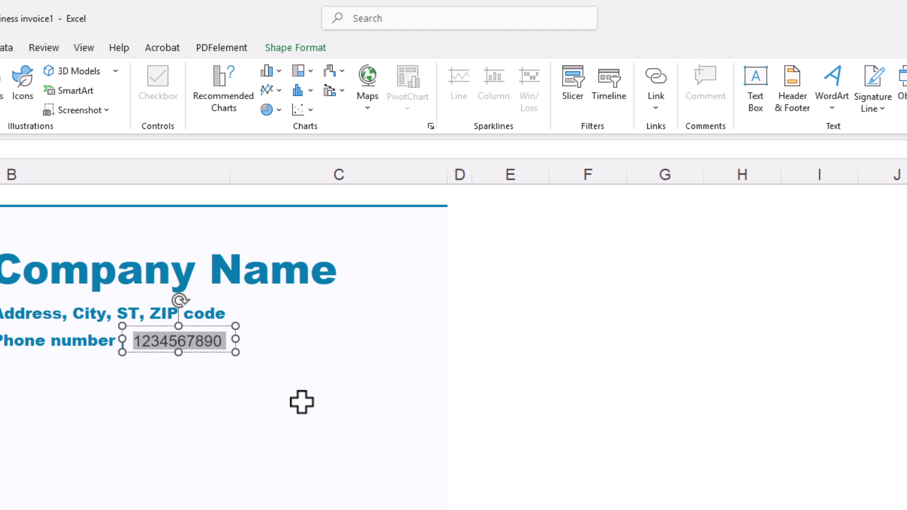
left_click(289, 383)
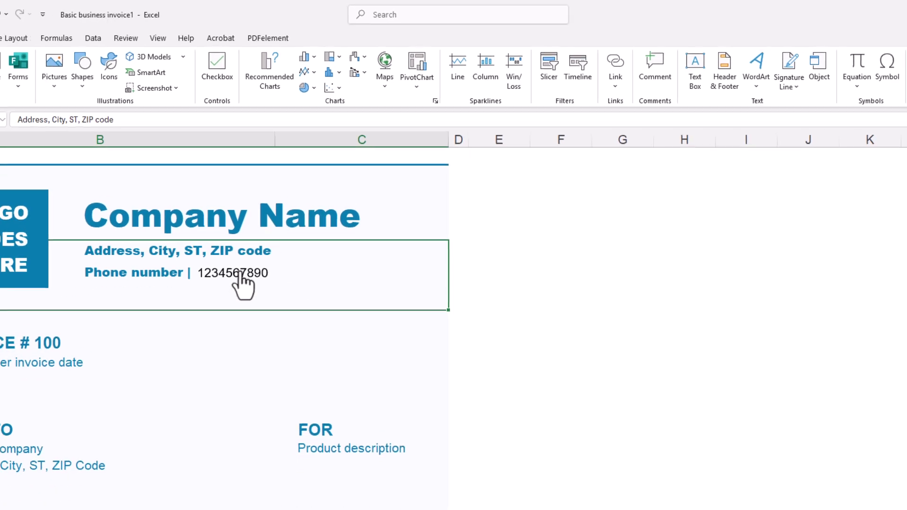
left_click(221, 312)
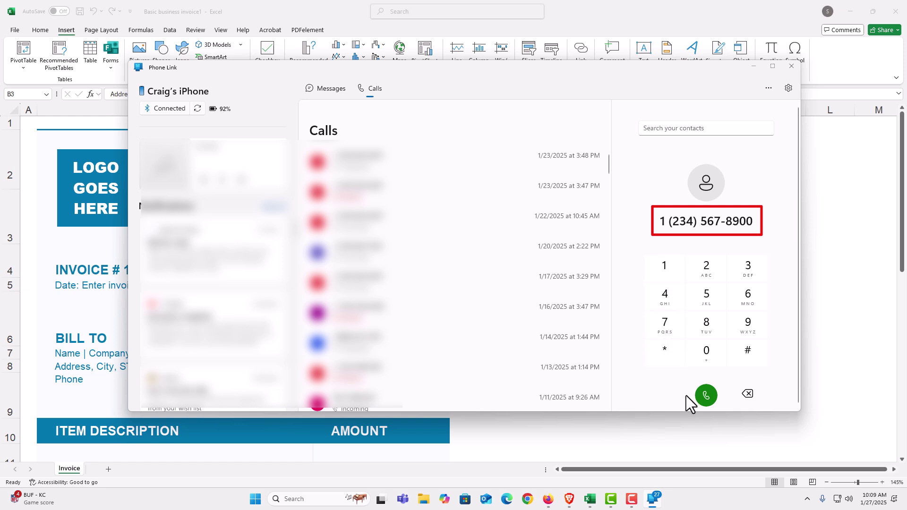
left_click(791, 65)
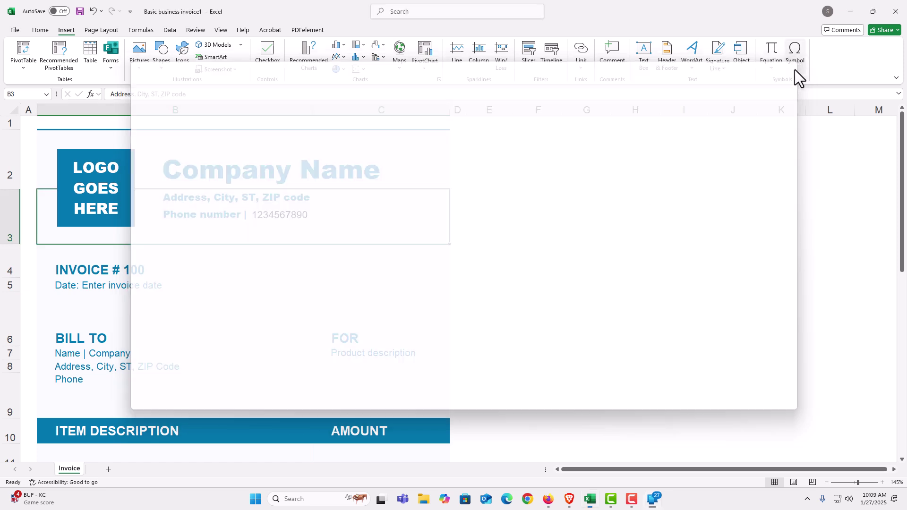